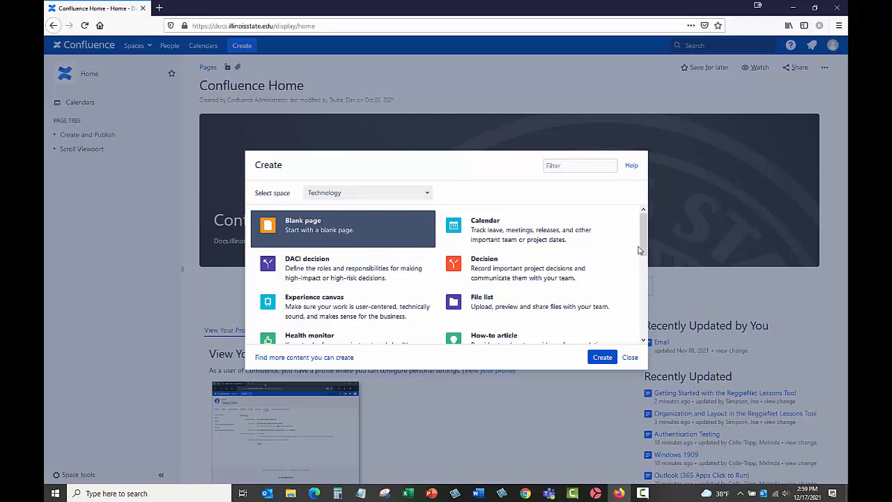
# - Start a How-to article in the Technology space and name it "How to Make a Peanut Butter and Jelly Sandwich"
pyautogui.scroll(-2, 642, 251)
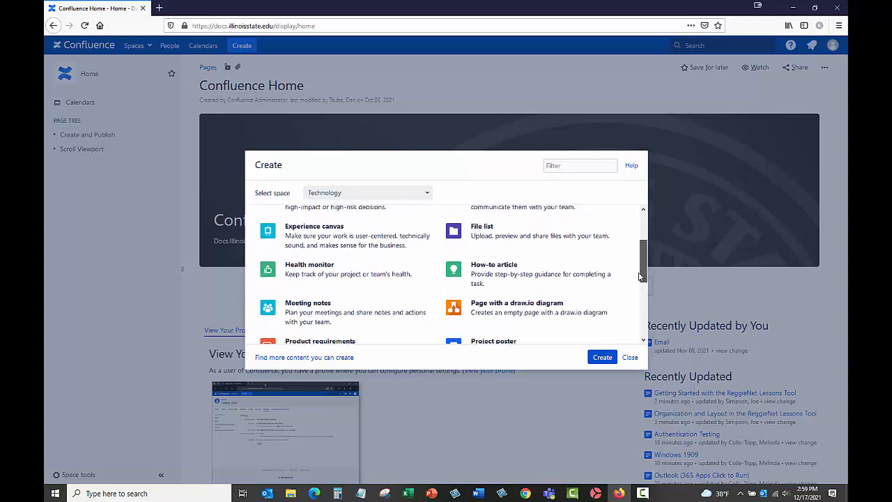
pyautogui.click(598, 281)
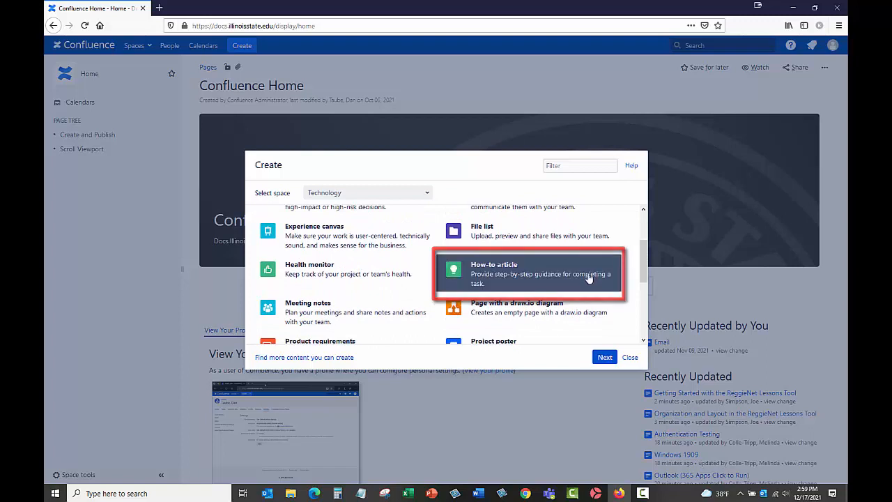
pyautogui.click(603, 358)
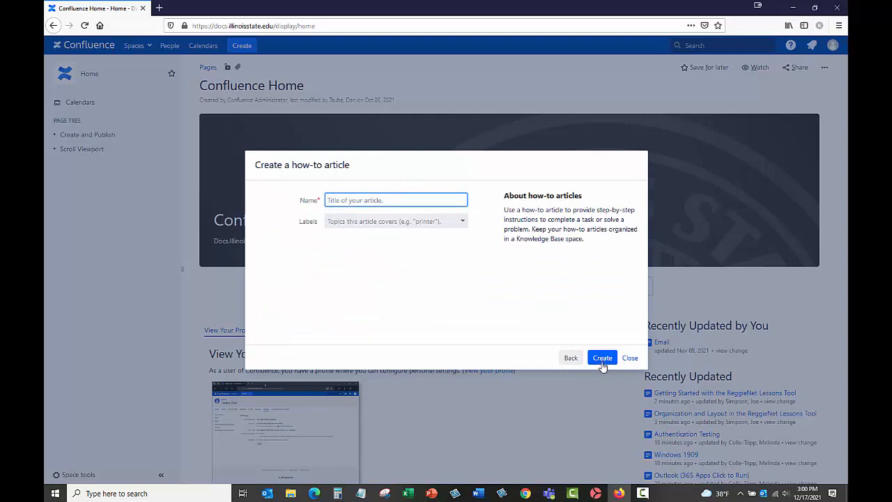
pyautogui.write('How to Make a Peanut Bu')
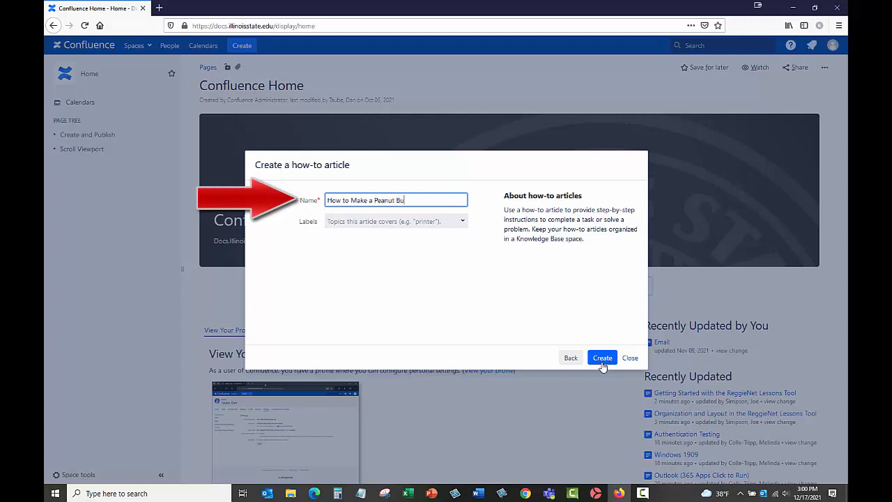
pyautogui.write('tter and Jelly S')
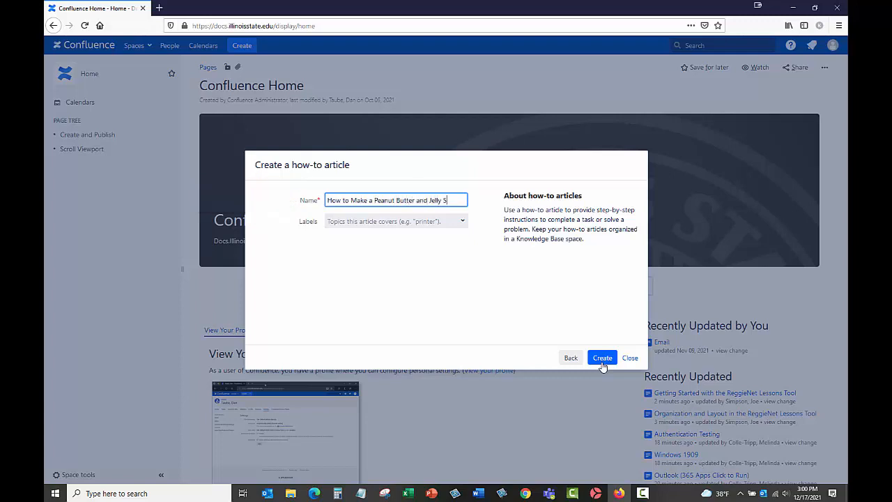
pyautogui.write('andwich')
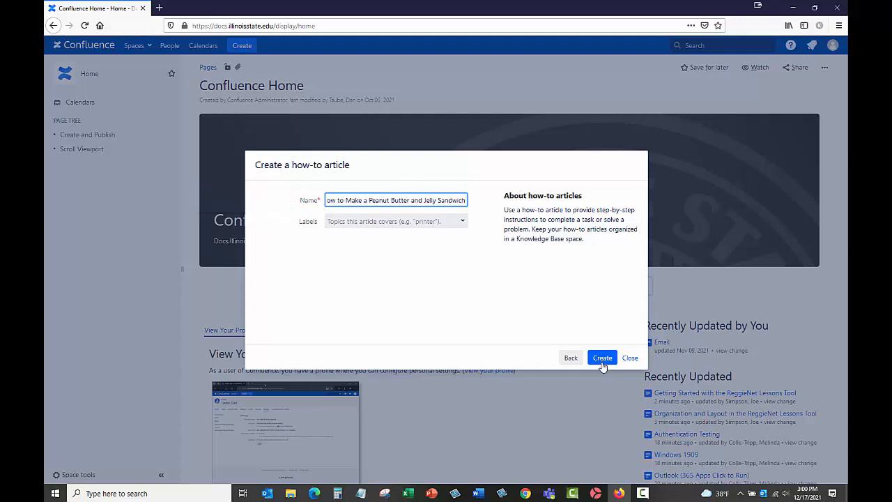
# - Add the labels Peanut, butter, jelly and sandwich to the how-to article and create it
pyautogui.click(413, 221)
pyautogui.write('Peanut butter')
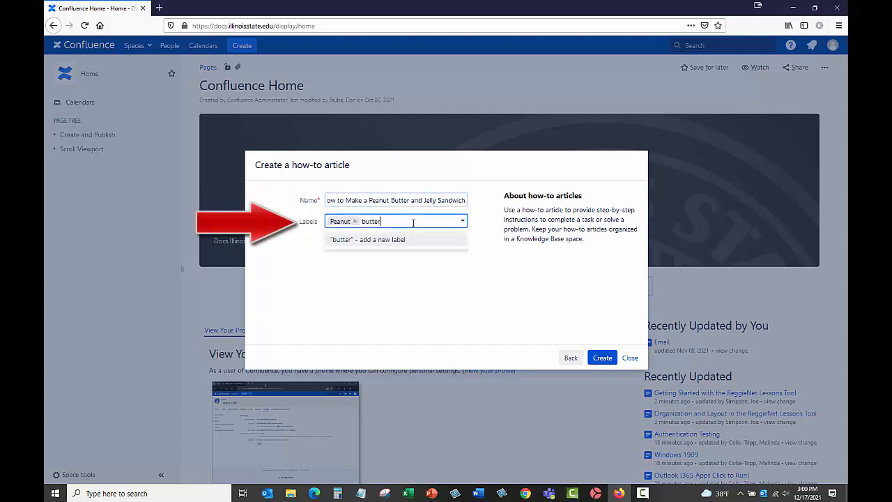
pyautogui.write(' jelly')
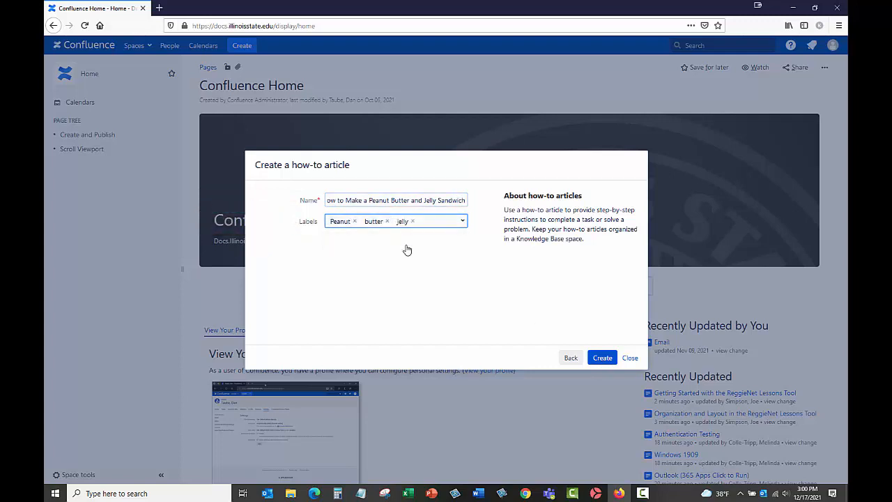
pyautogui.write(' sandwich')
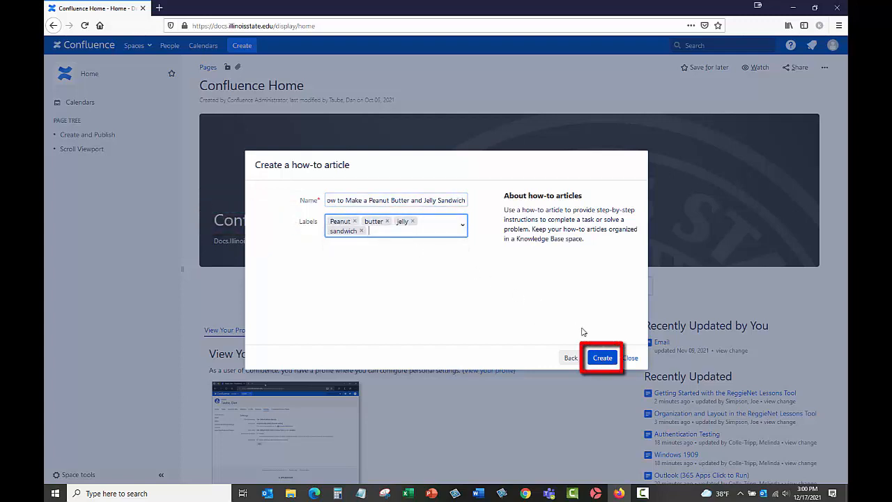
pyautogui.click(598, 358)
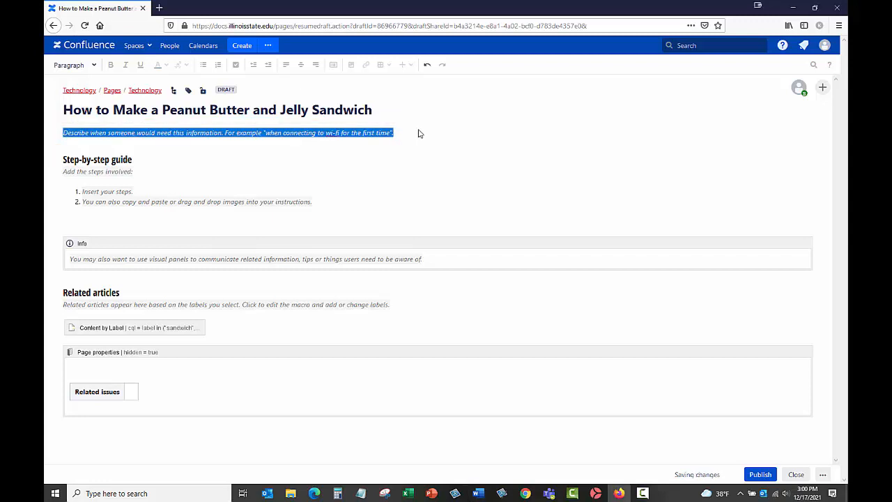
# - Replace the introductory placeholder under the title with "For a quick and easy meal, make a peanut butter and jelly sandwich."
pyautogui.write('For a quick and easy meal, make')
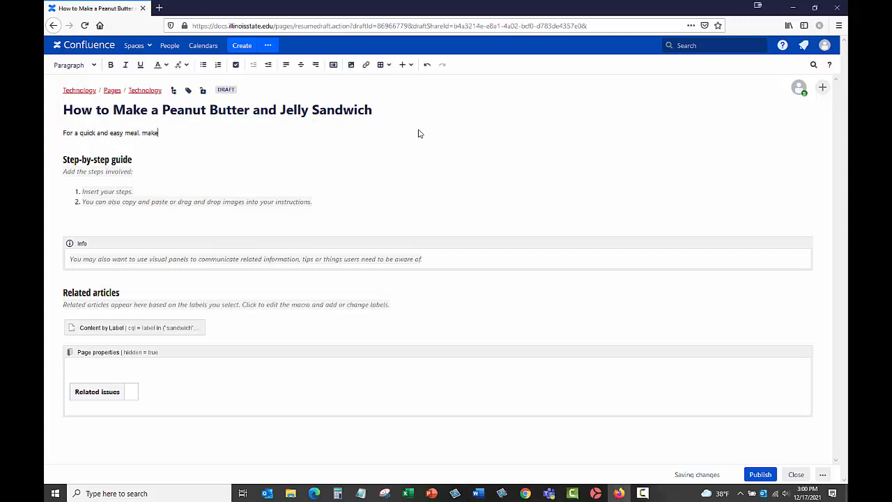
pyautogui.write(' a peanut butter and jelly sandwich.')
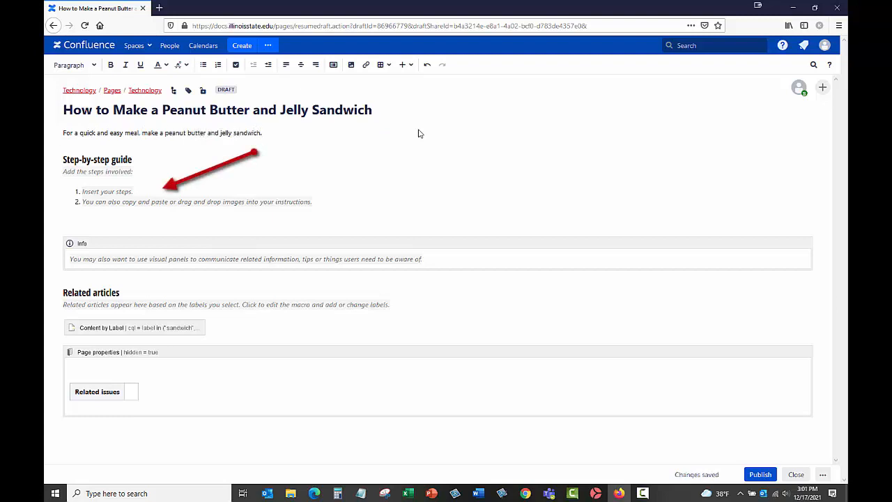
# - Replace the two placeholder list items with "Pull out two slices of bread." and "Spread peanut butter onto one slice of bread."
pyautogui.click(132, 195)
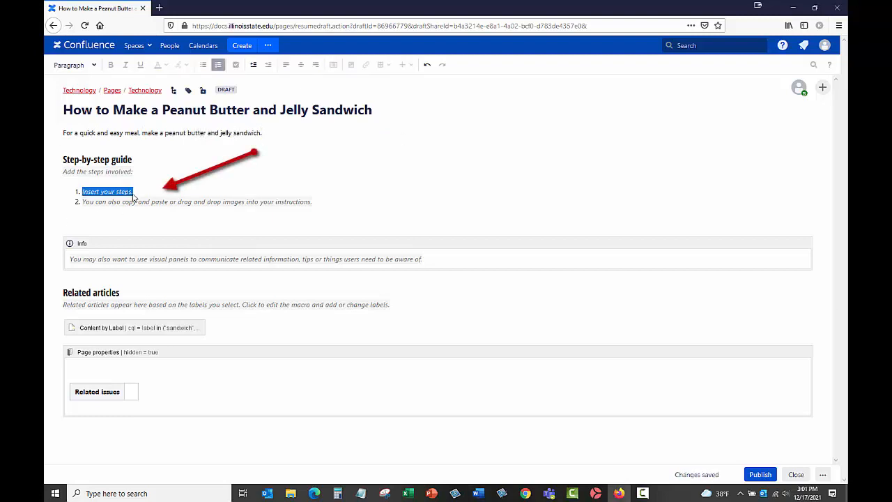
pyautogui.write('Pull out two slices of bread.')
pyautogui.click(315, 202)
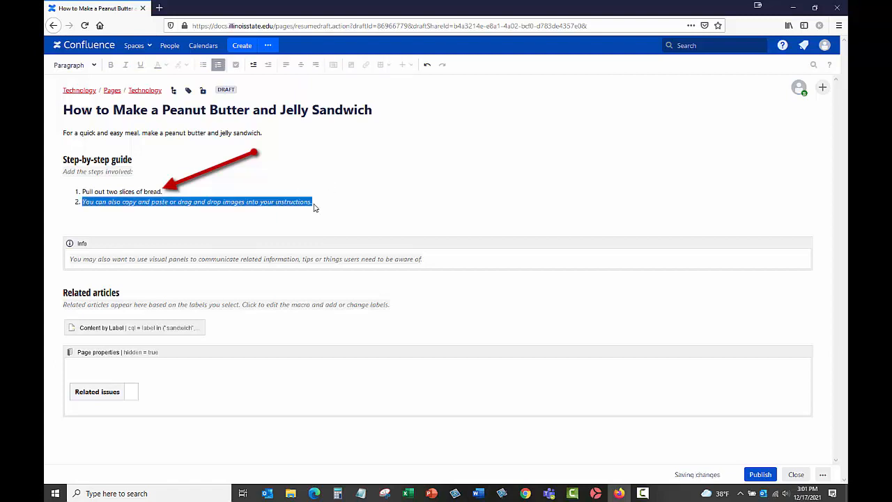
pyautogui.write('Spread peanut butter onto one slice of bread.')
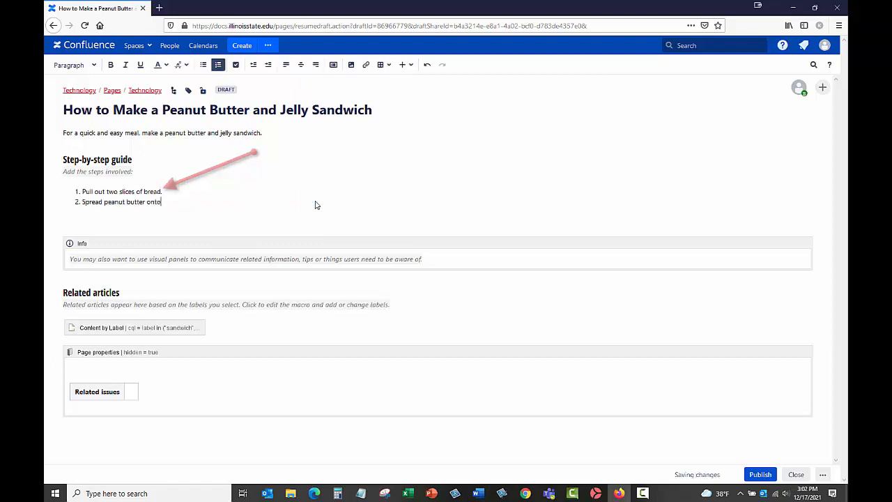
# - Add three more numbered steps: "Spread jelly onto the other slice of bread.", "Combine the two slices." and "Enjoy!"
pyautogui.press('Return')
pyautogui.write('Spread jelly onto the other slice of bread.')
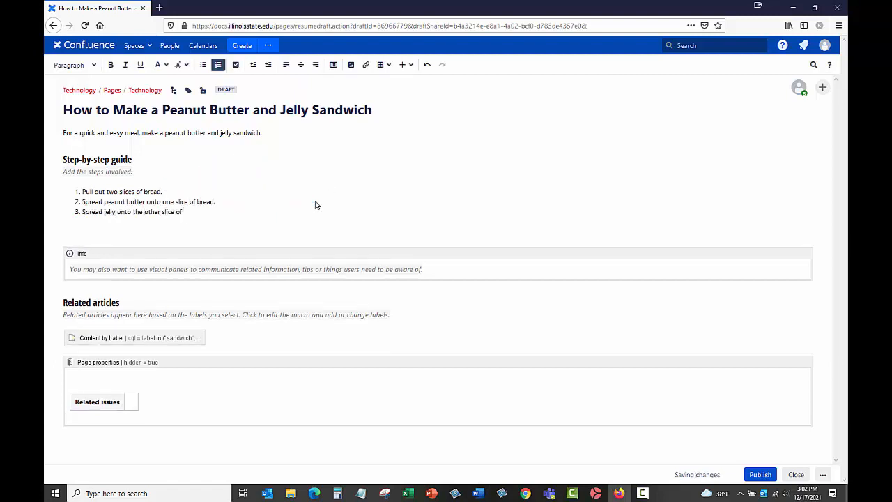
pyautogui.press('Return')
pyautogui.write('Combine the two slices.')
pyautogui.press('Return')
pyautogui.write('Enjoy!')
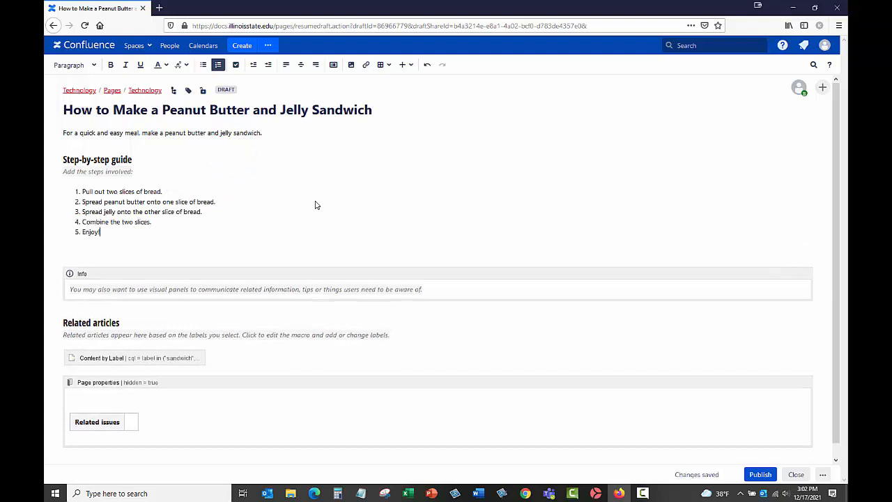
pyautogui.hotkey('alt', 'Tab')
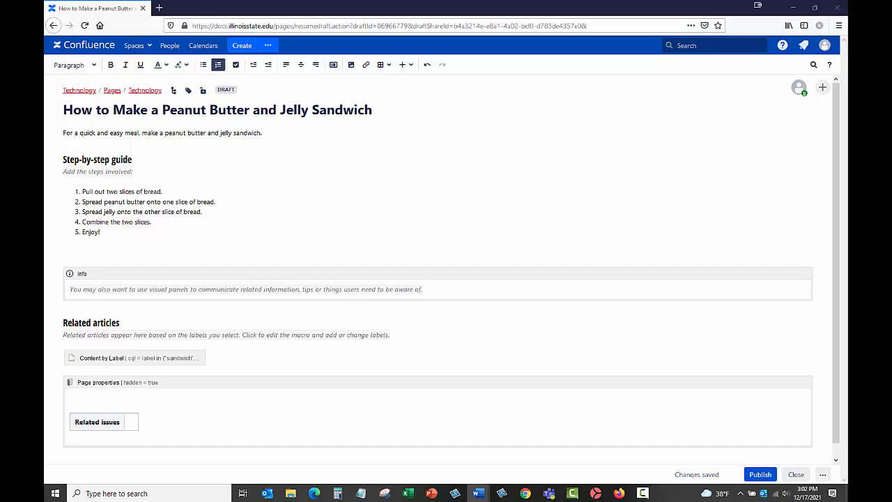
pyautogui.click(351, 65)
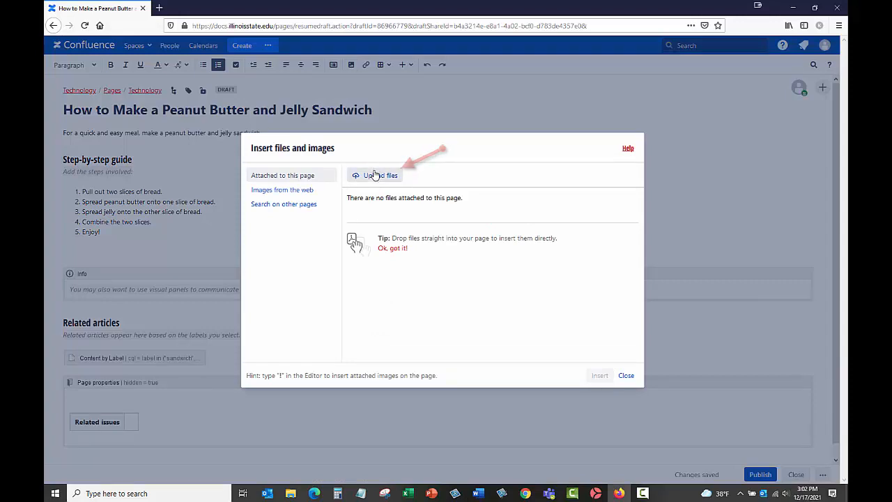
pyautogui.click(375, 174)
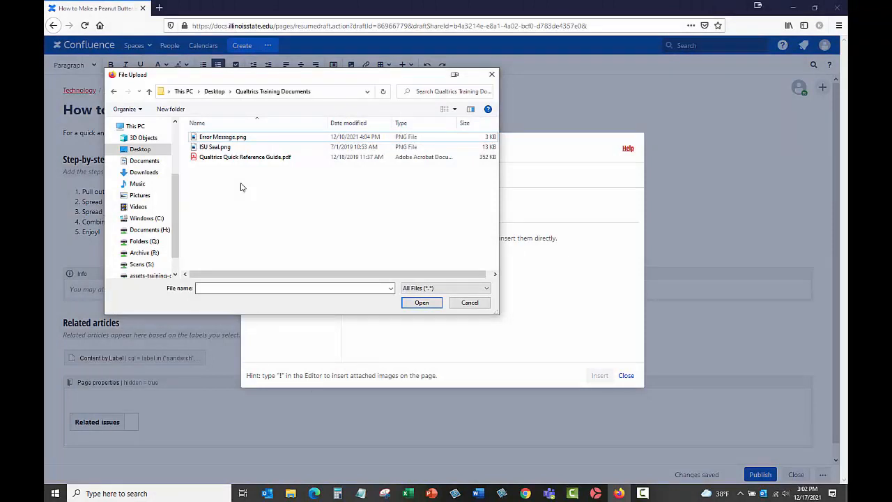
pyautogui.click(469, 301)
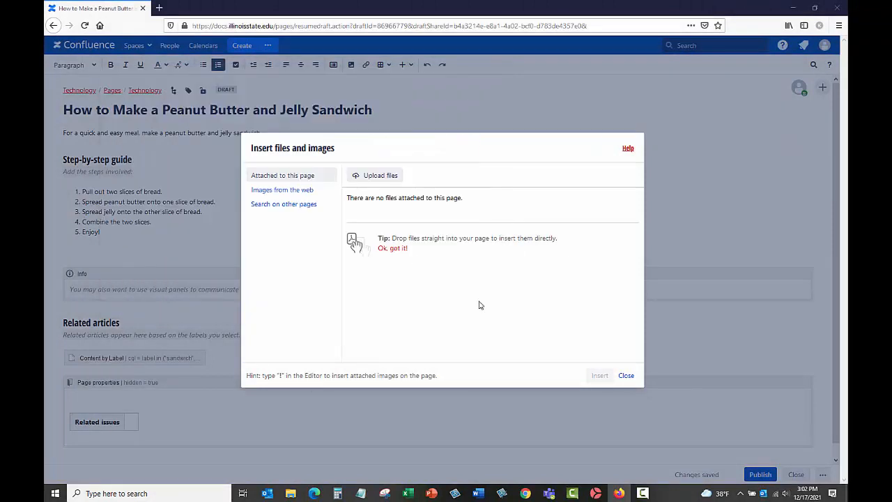
pyautogui.click(625, 377)
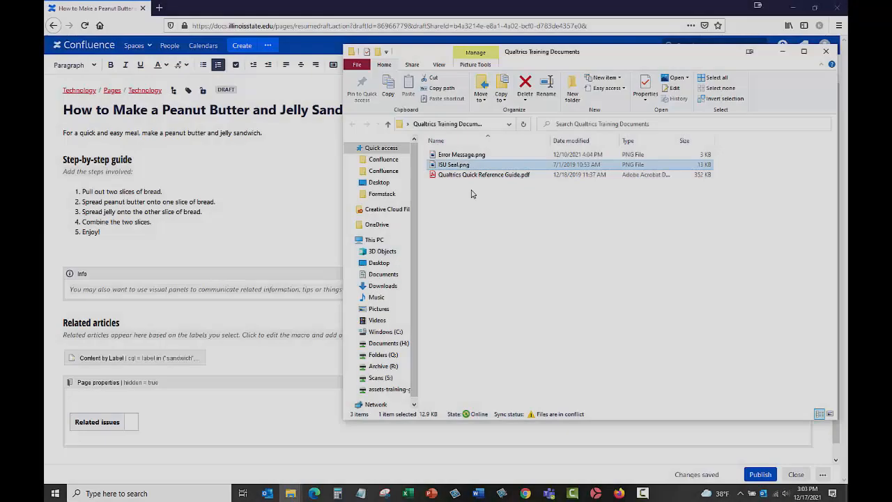
# - Insert ISU Seal.png from the Qualtrics Training Documents folder below the last numbered step and minimize the folder window
pyautogui.moveTo(453, 164); pyautogui.dragTo(227, 258)
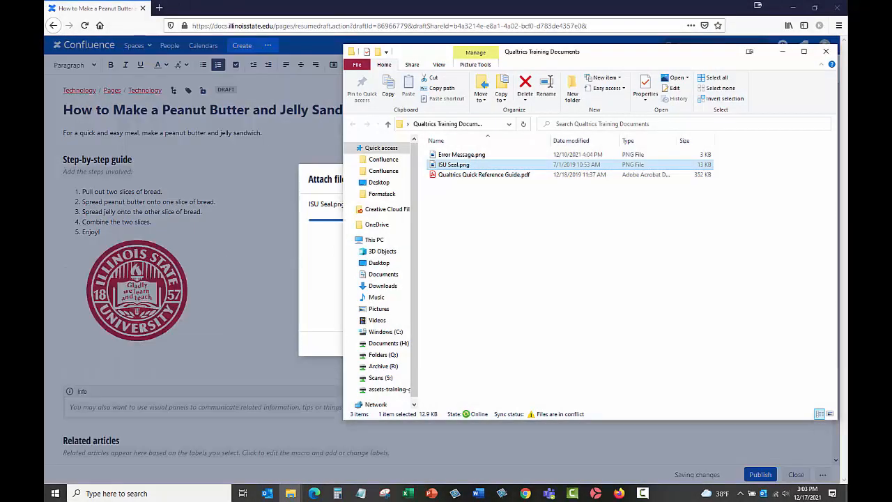
pyautogui.click(782, 53)
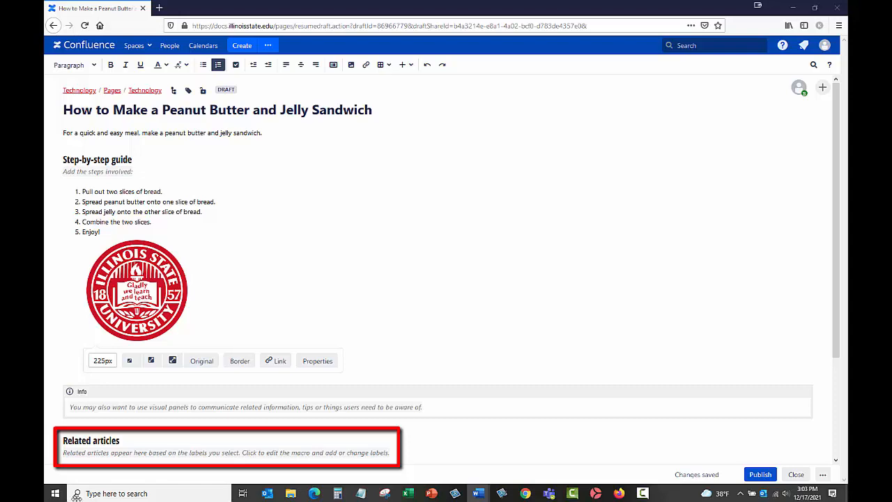
# - Replace the placeholder text under Related articles with a link to "Checking Messages in Microsoft 365 Email", searching the Technology space for "Email"
pyautogui.scroll(-4, 839, 347)
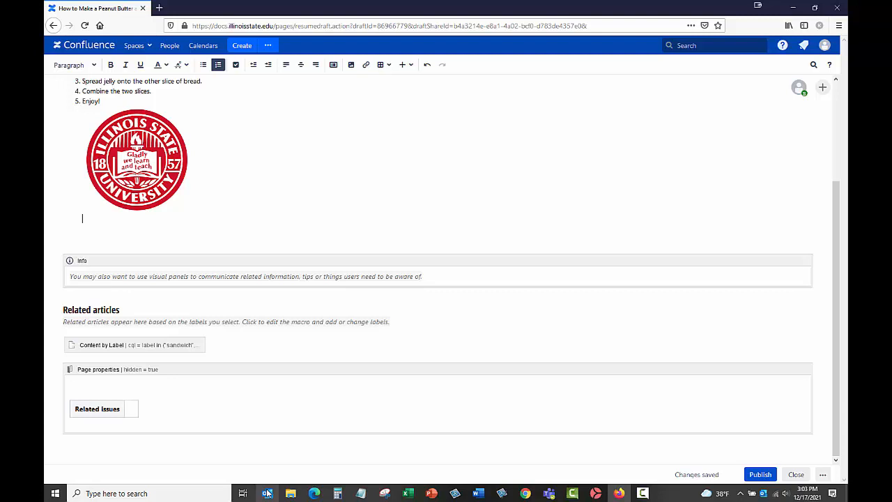
pyautogui.scroll(2, 309, 183)
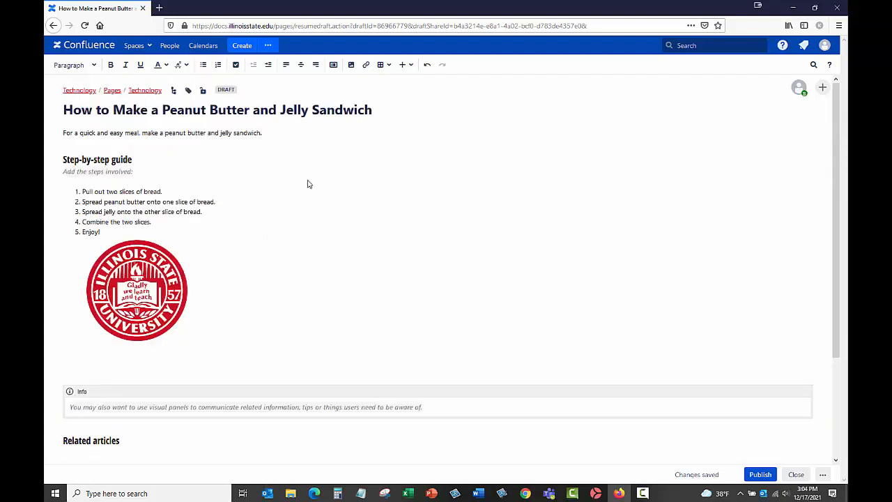
pyautogui.click(404, 65)
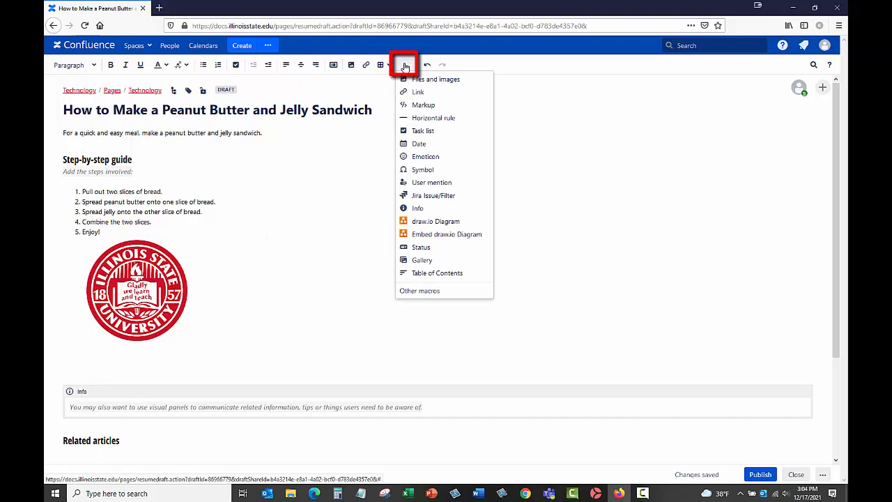
pyautogui.click(418, 96)
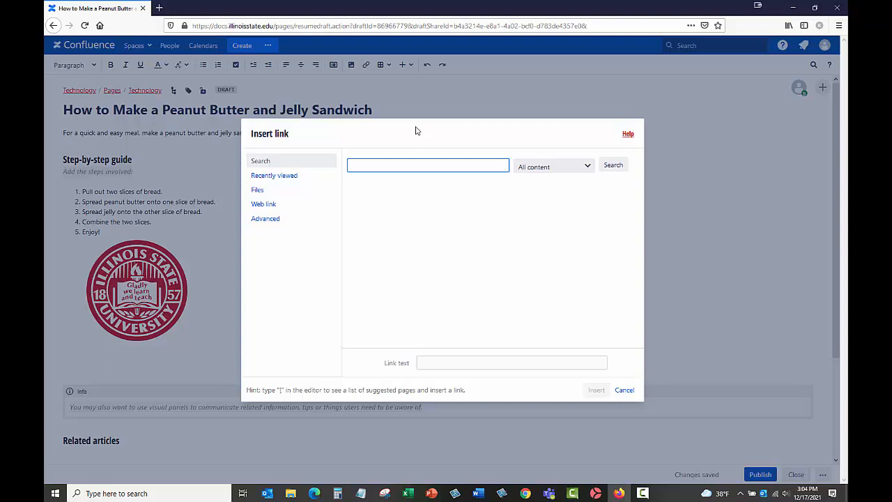
pyautogui.write('Em')
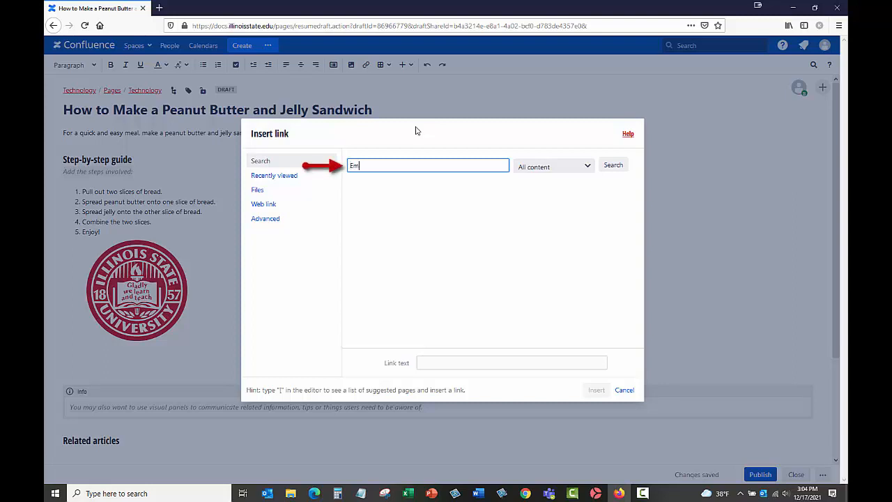
pyautogui.write('ail')
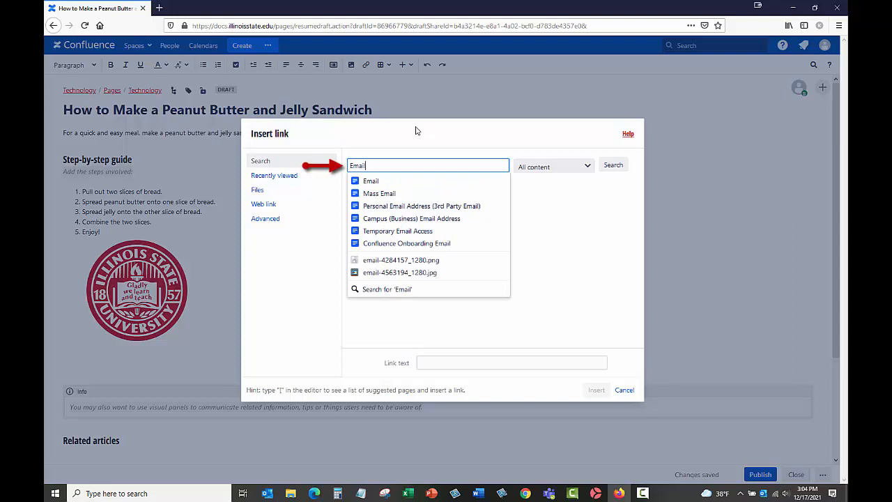
pyautogui.click(432, 183)
pyautogui.click(528, 167)
pyautogui.click(534, 193)
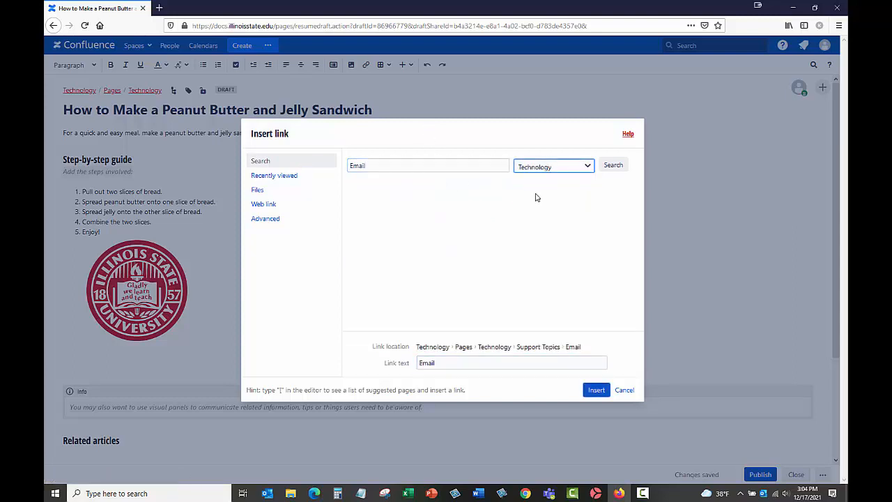
pyautogui.click(613, 167)
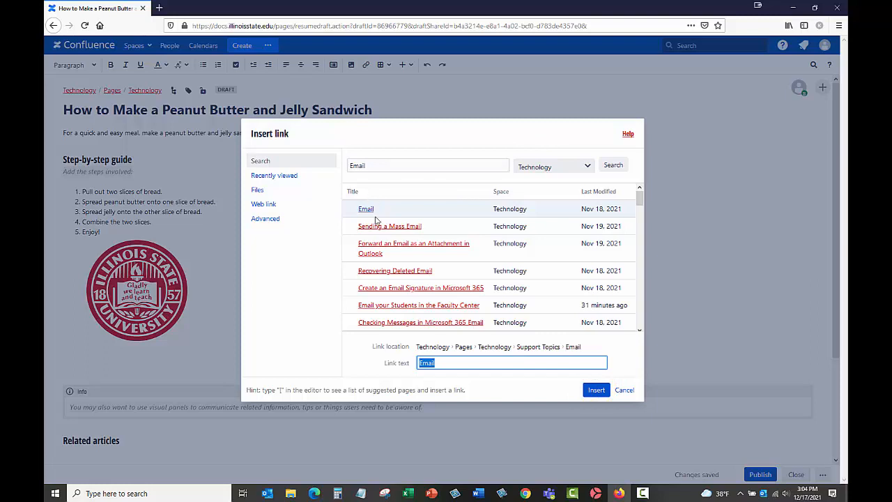
pyautogui.click(410, 322)
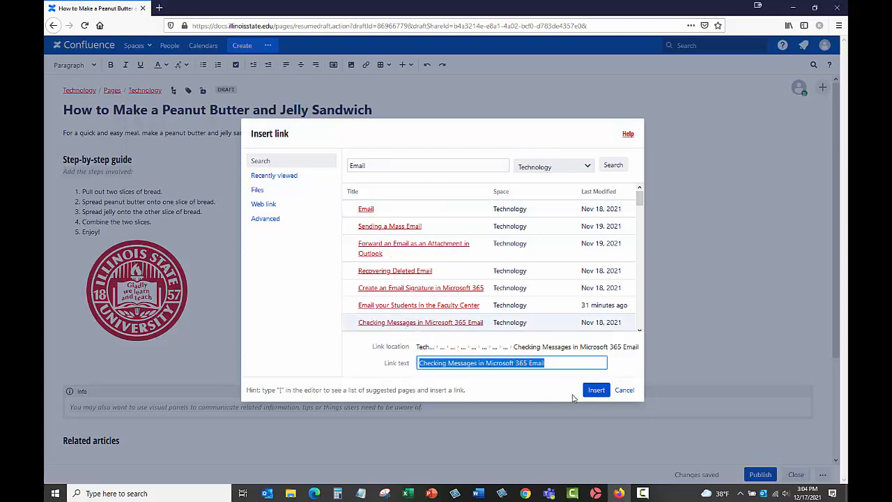
pyautogui.click(595, 391)
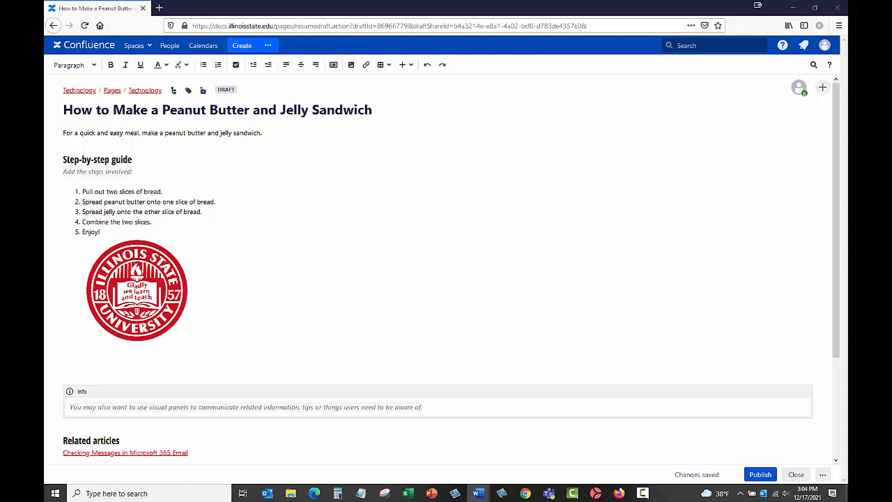
# - Insert an -ISU Alert: Warning macro titled "Allergy Warning" below the seal image, reading "If you are allergic to peanuts, use a different nut butter."
pyautogui.click(90, 361)
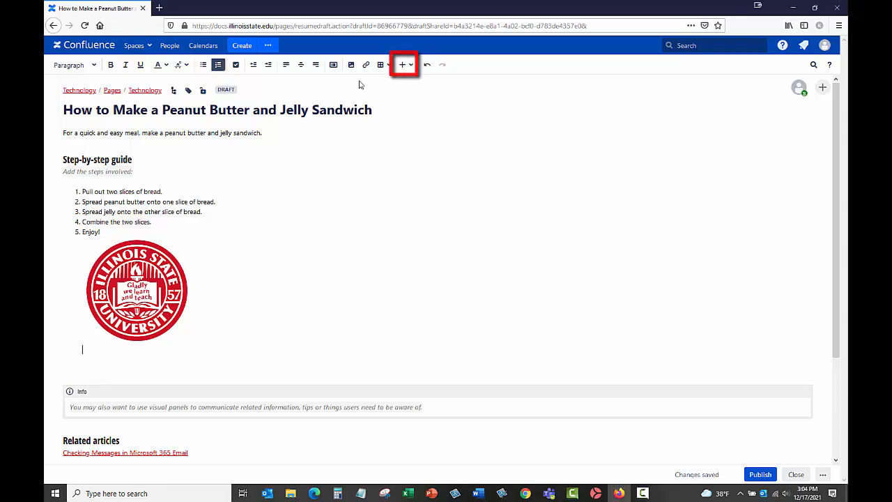
pyautogui.click(404, 65)
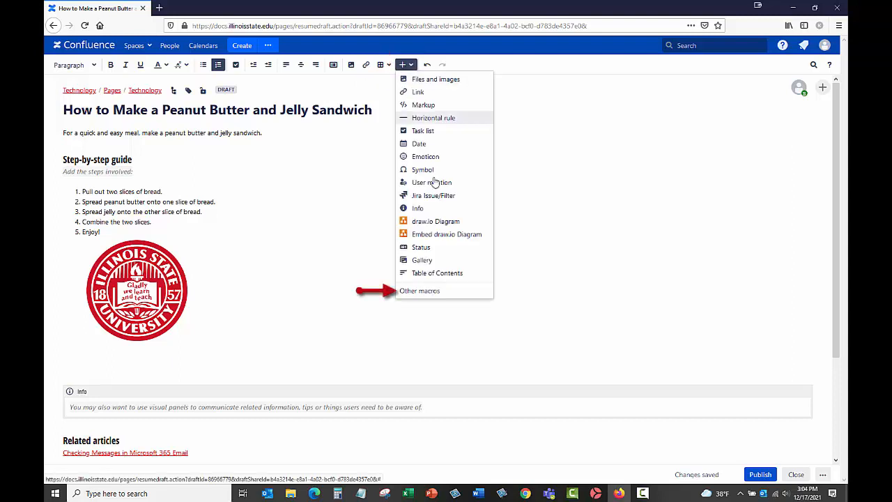
pyautogui.click(425, 293)
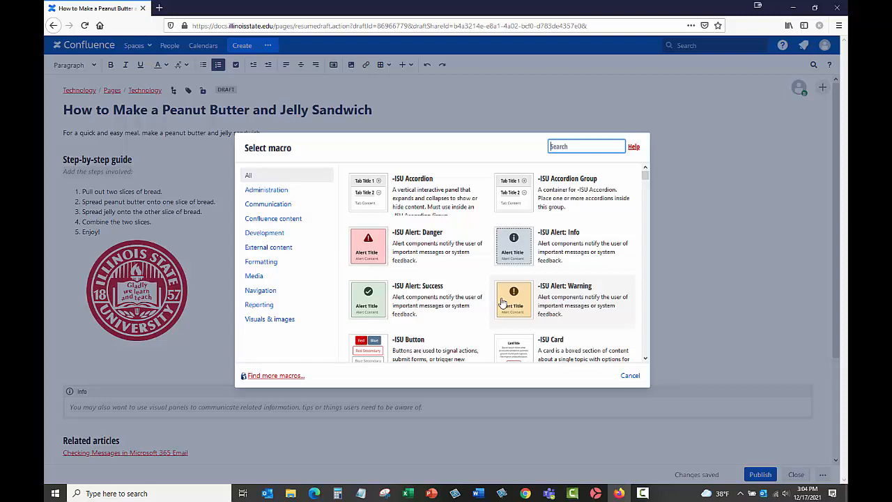
pyautogui.click(503, 302)
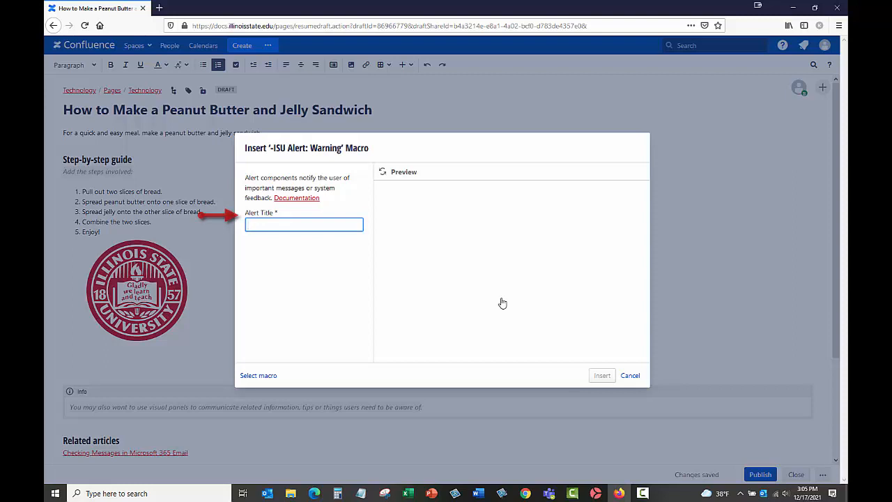
pyautogui.write('Allergy Warning')
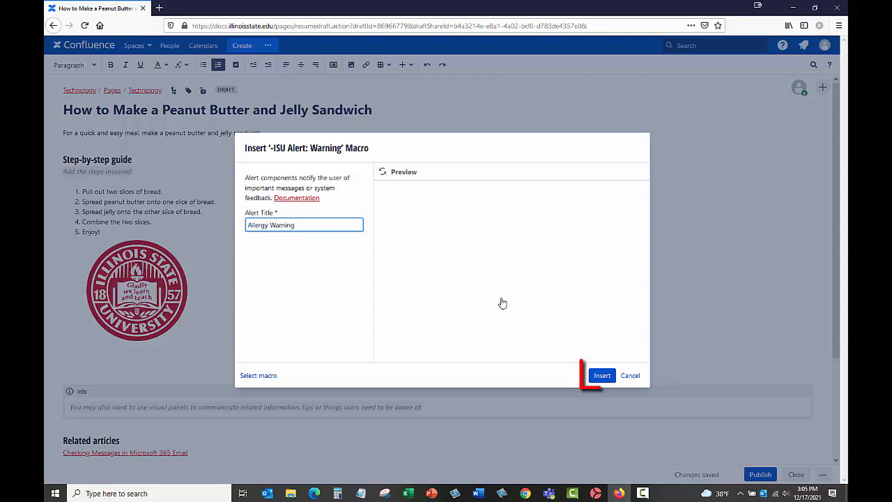
pyautogui.click(597, 378)
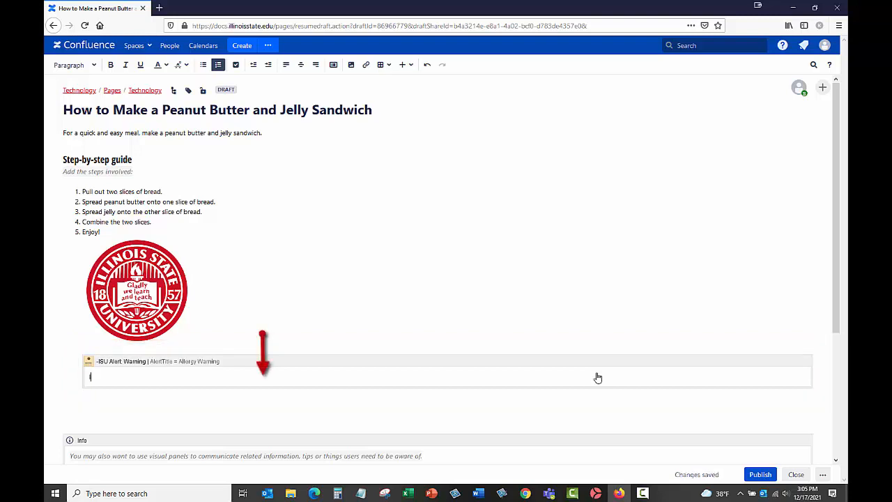
pyautogui.write('If you are allergic to peanuts, u')
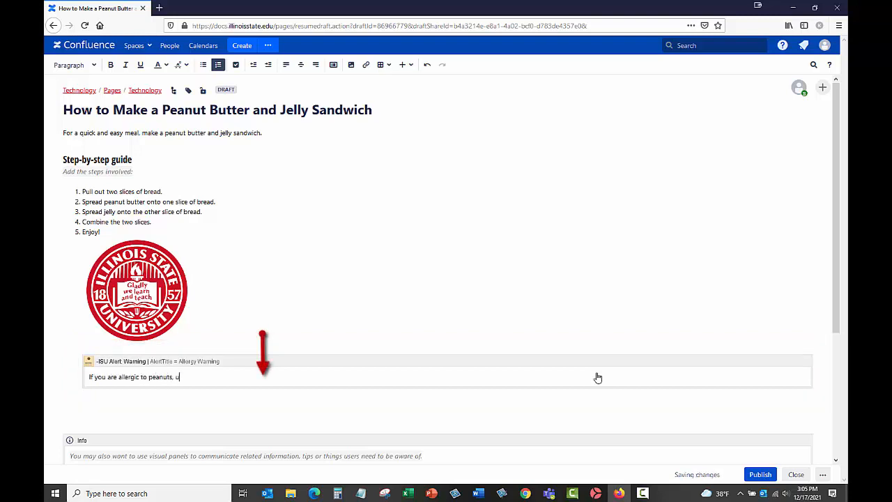
pyautogui.write('se a different nut butter.')
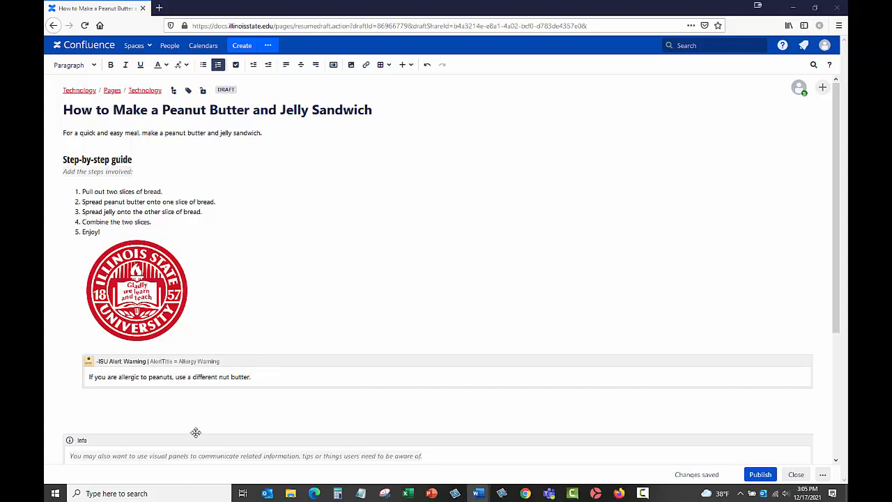
# - Look at the additional options for previewing or deleting the unpublished page
pyautogui.click(822, 475)
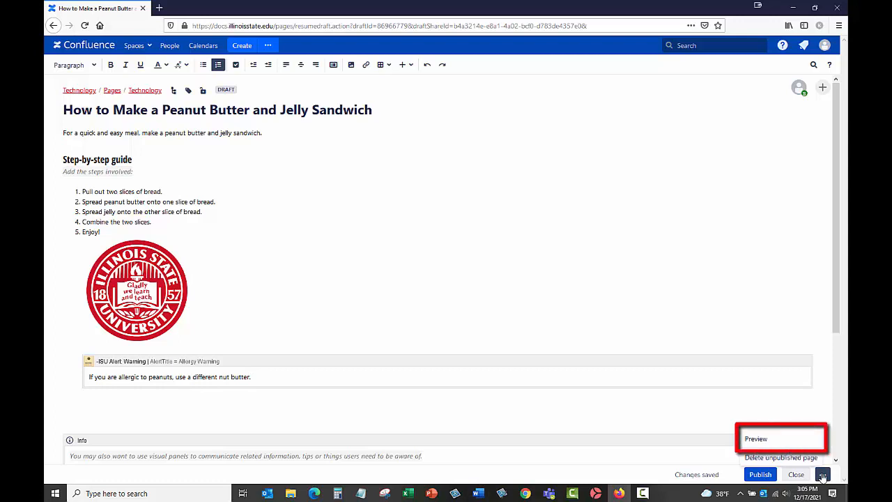
pyautogui.click(817, 441)
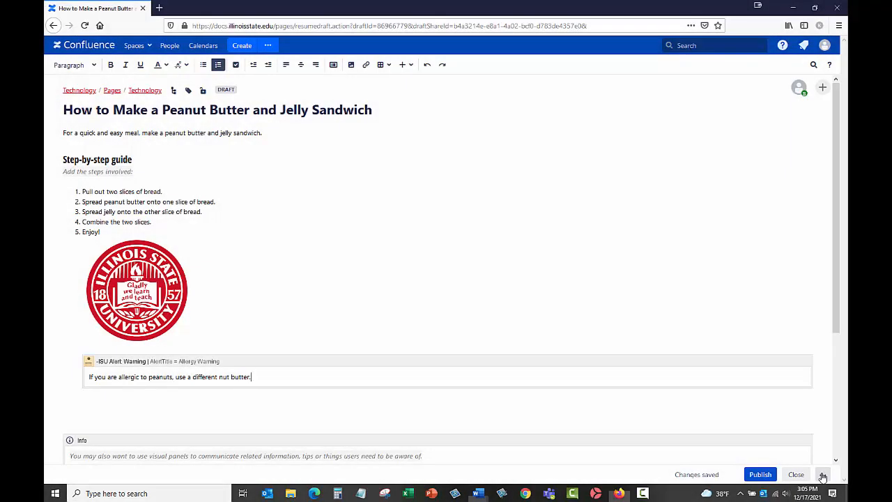
pyautogui.click(822, 475)
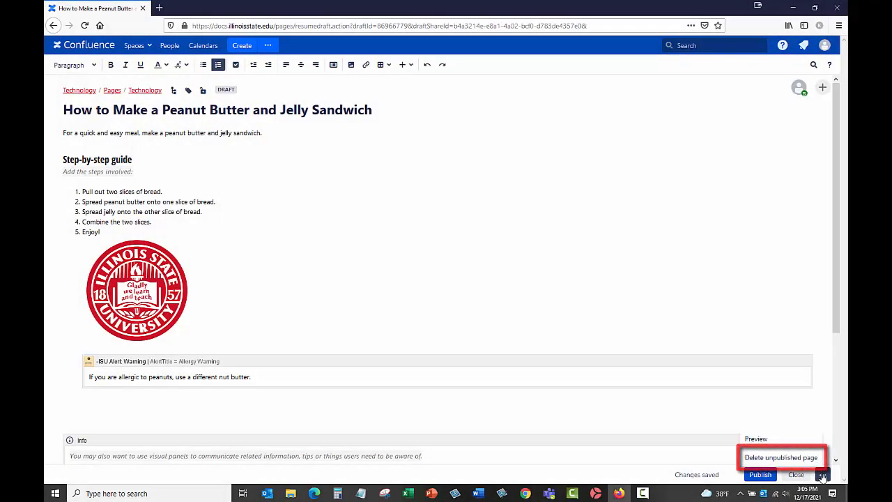